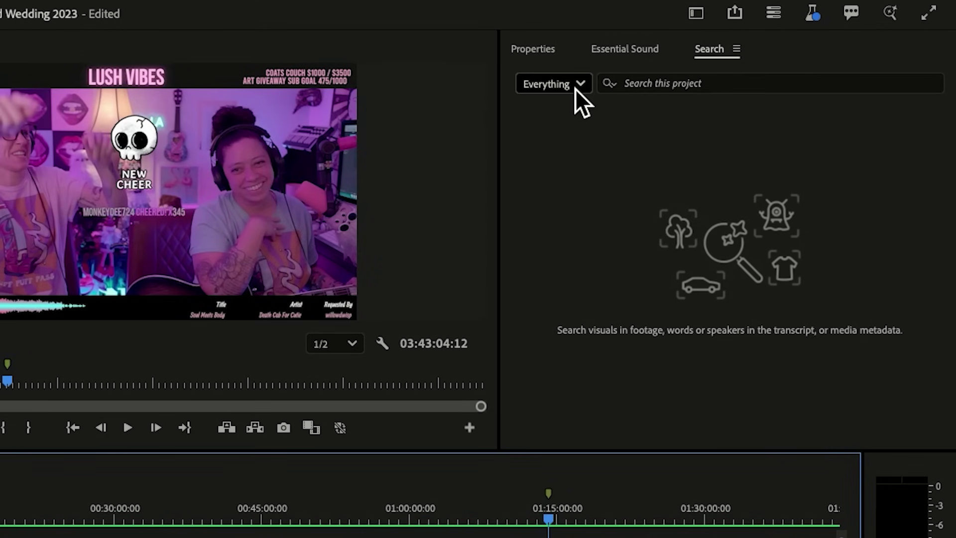
- Search the project for 'yellow sandwich', open the Twitch VOD match, and scrub it forward
click(576, 88)
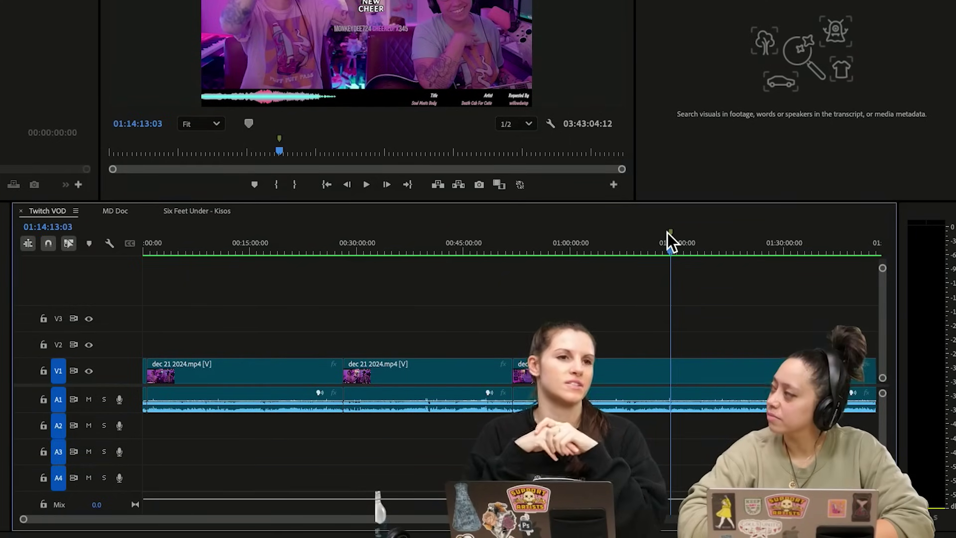
click(786, 62)
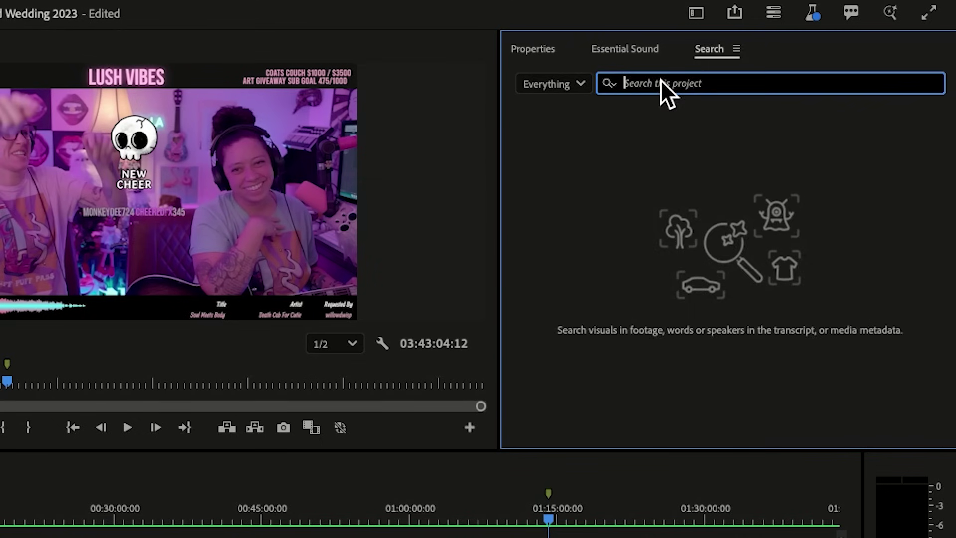
text(yellow sand)
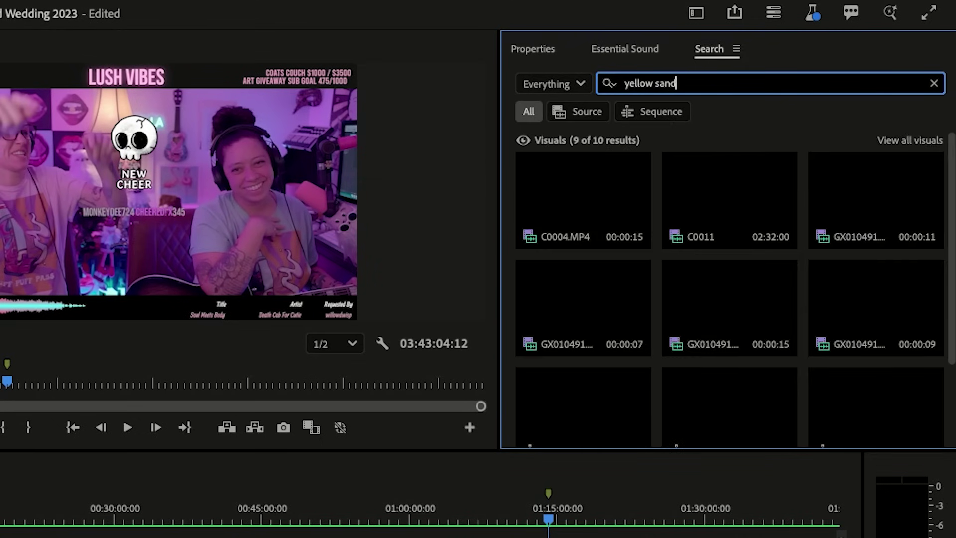
text(wich)
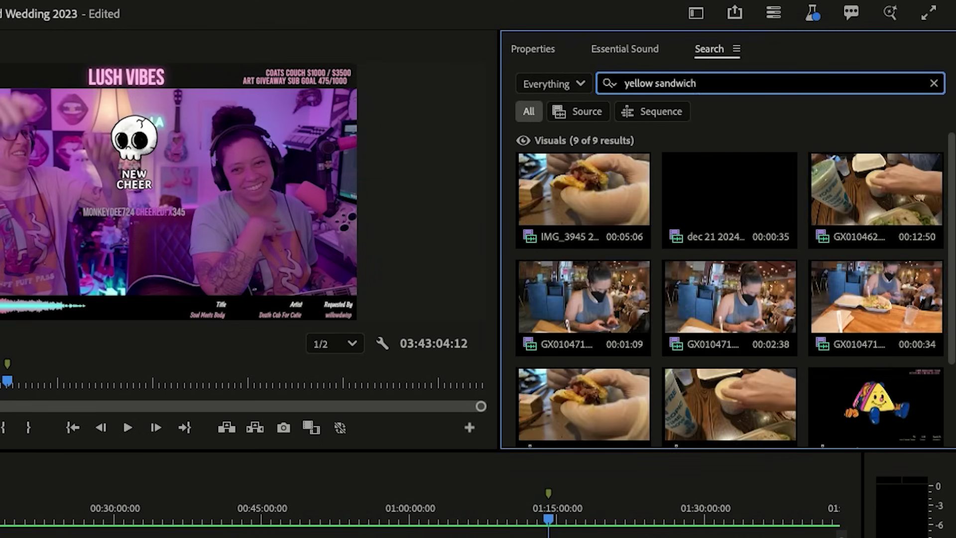
scroll(650, 276, down, 3)
click(876, 297)
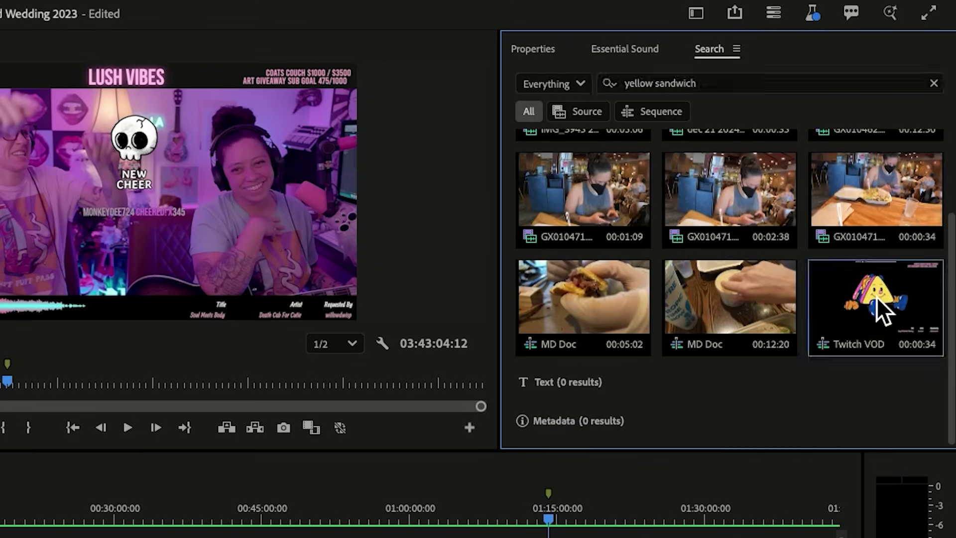
drag(834, 312, 841, 311)
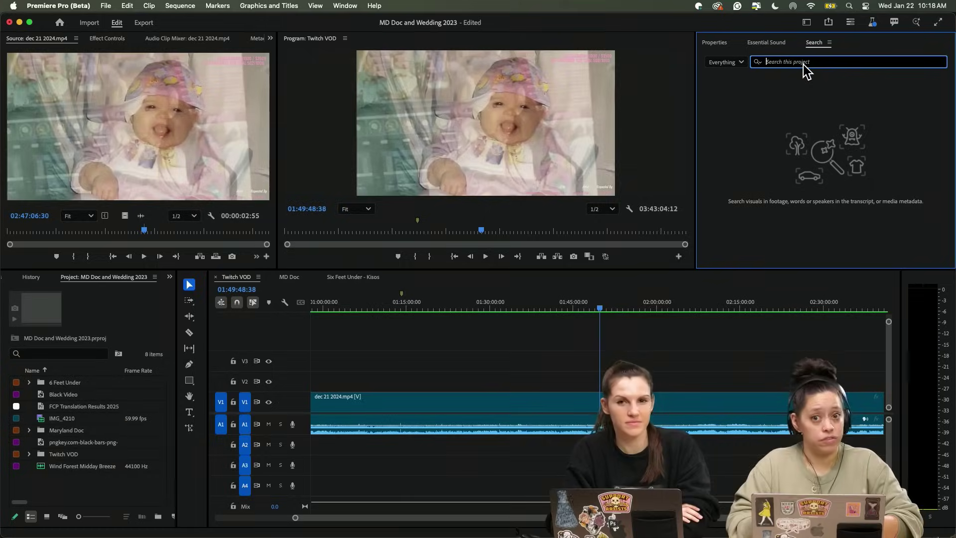
- Search 'wake me up' and jump the Twitch VOD to the first matching transcript line
text(wake me. up)
text(up)
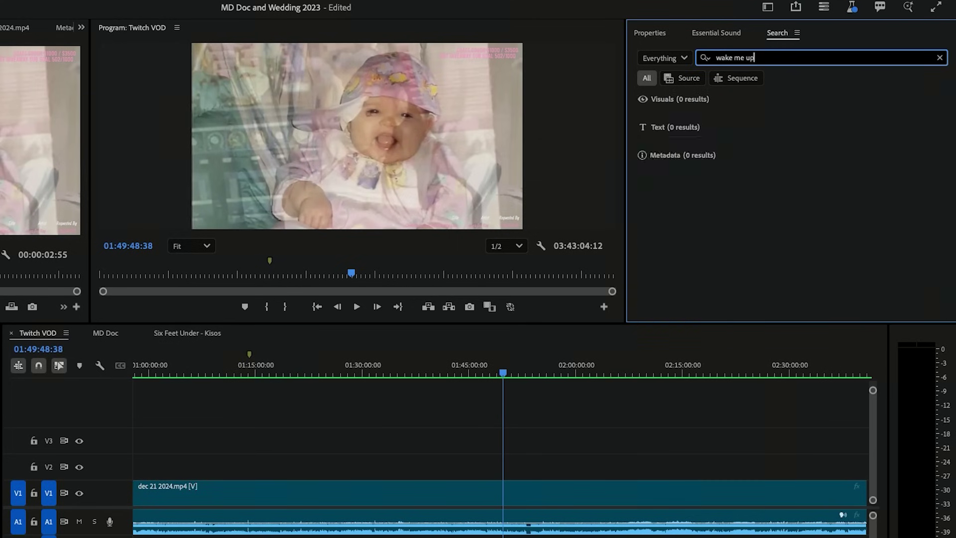
click(689, 177)
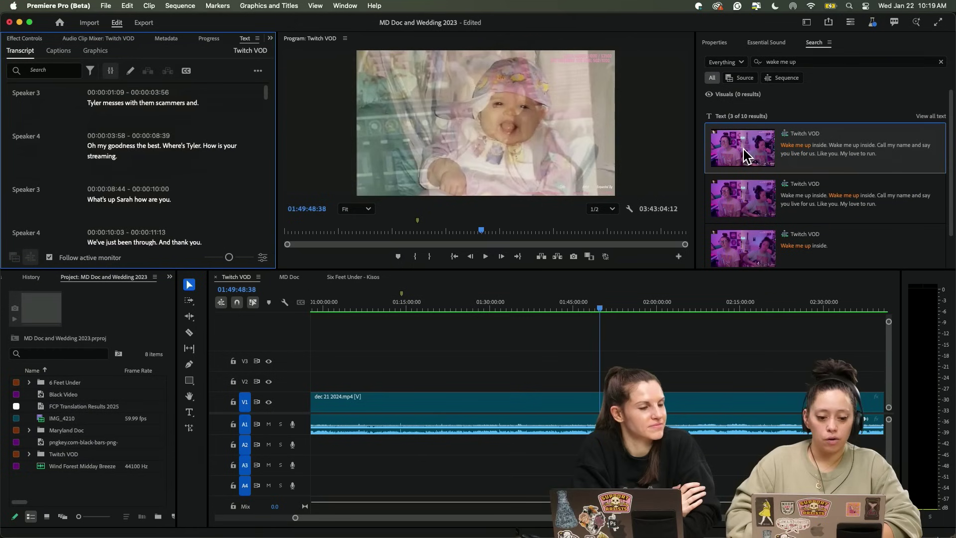
click(745, 155)
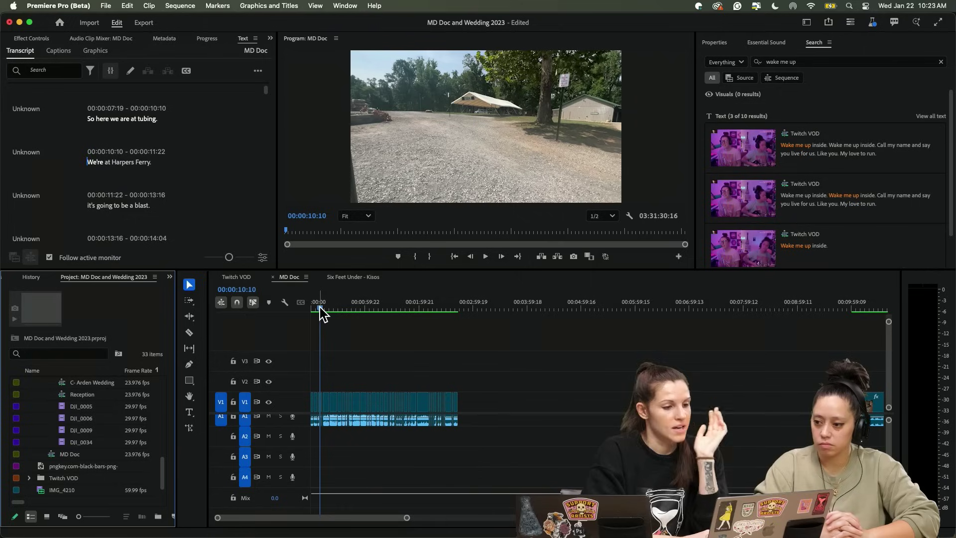
- Fit the whole MD Doc sequence in the timeline and move the playhead to a later moment
key(backslash)
click(450, 309)
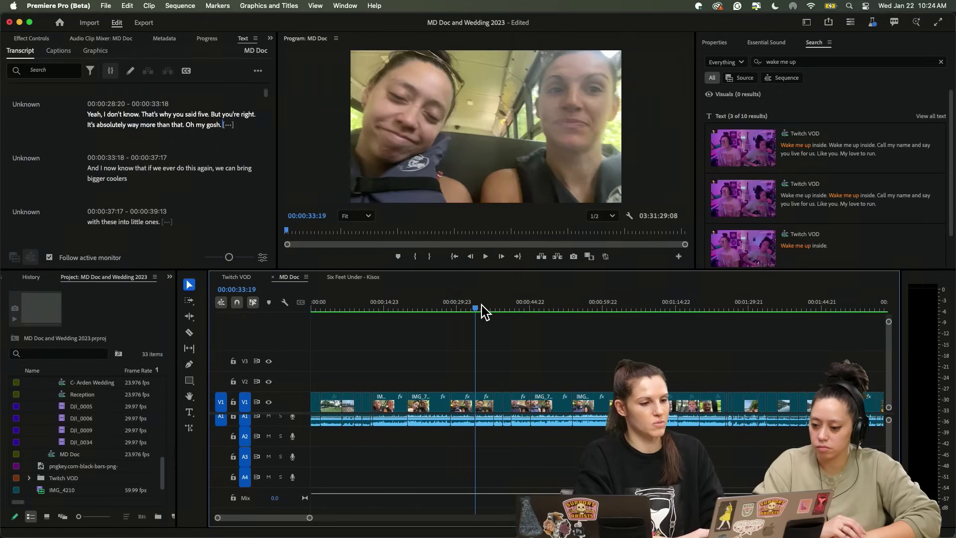
click(532, 310)
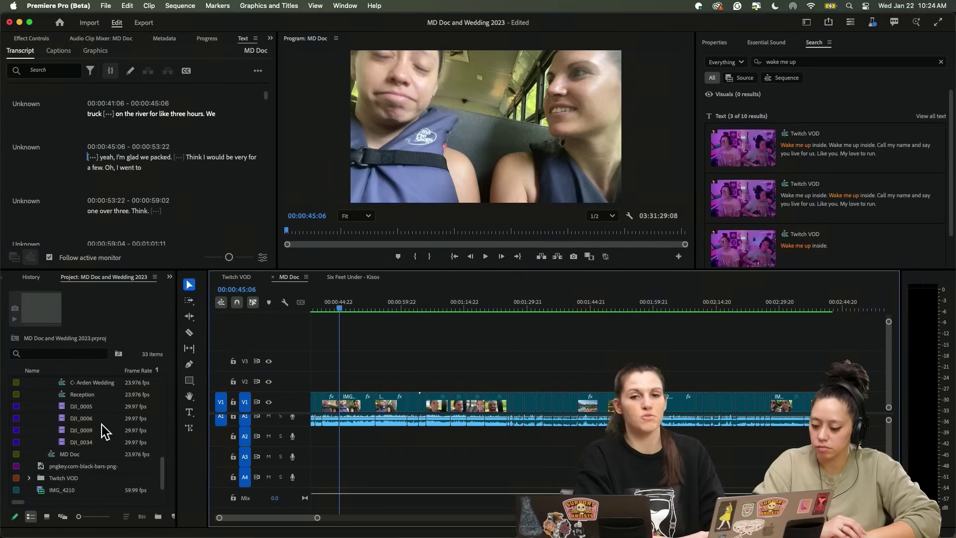
- Replace the search with 'tubes' and drag IMG_3993 to the end of V1
scroll(102, 430, up, 5)
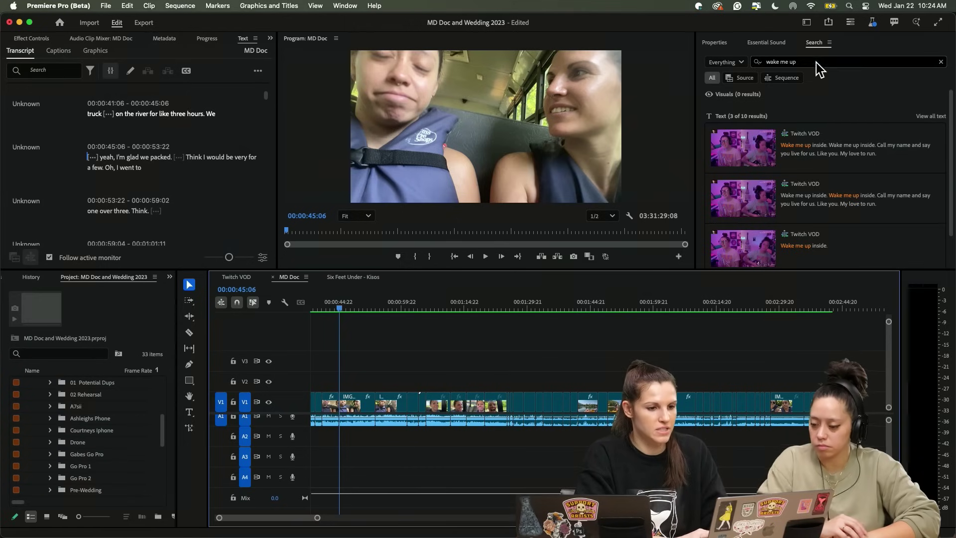
click(940, 61)
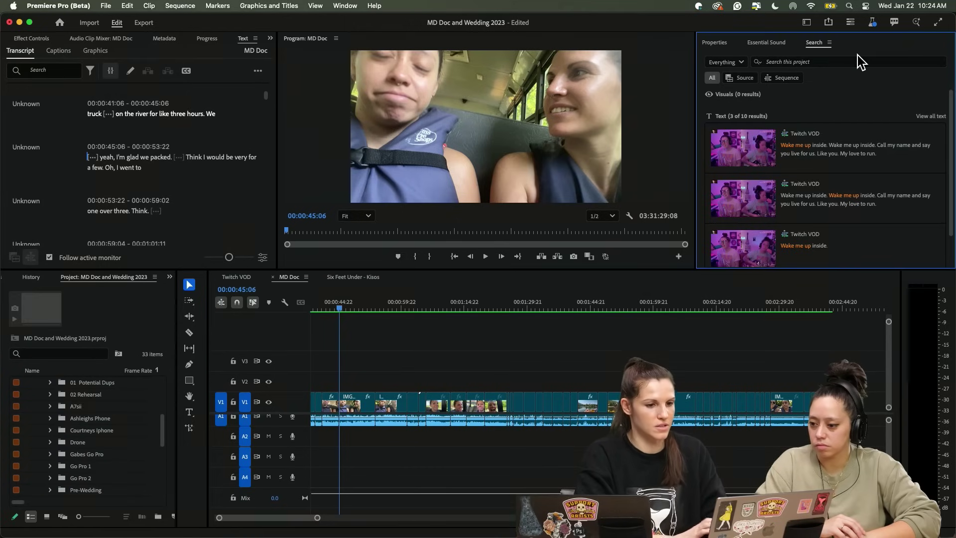
text(tubes)
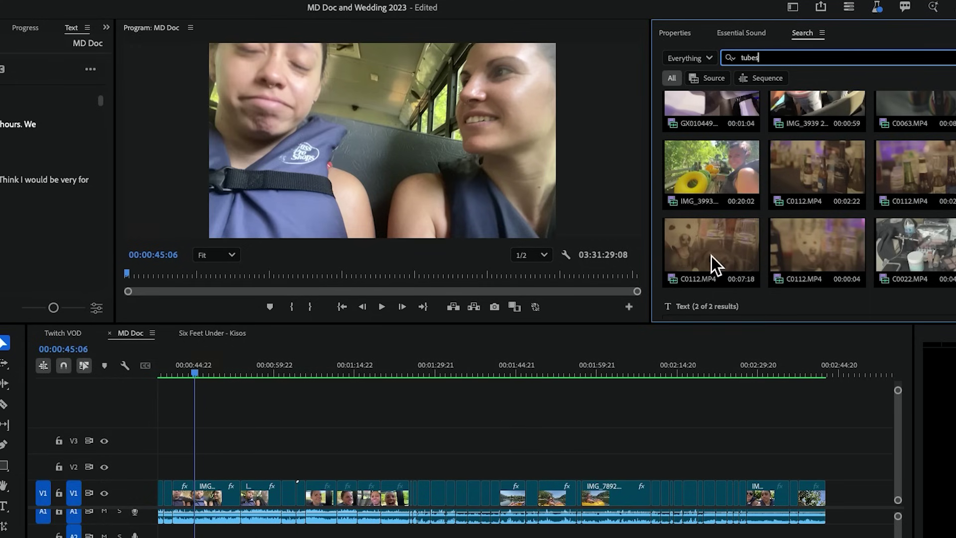
drag(709, 162, 822, 477)
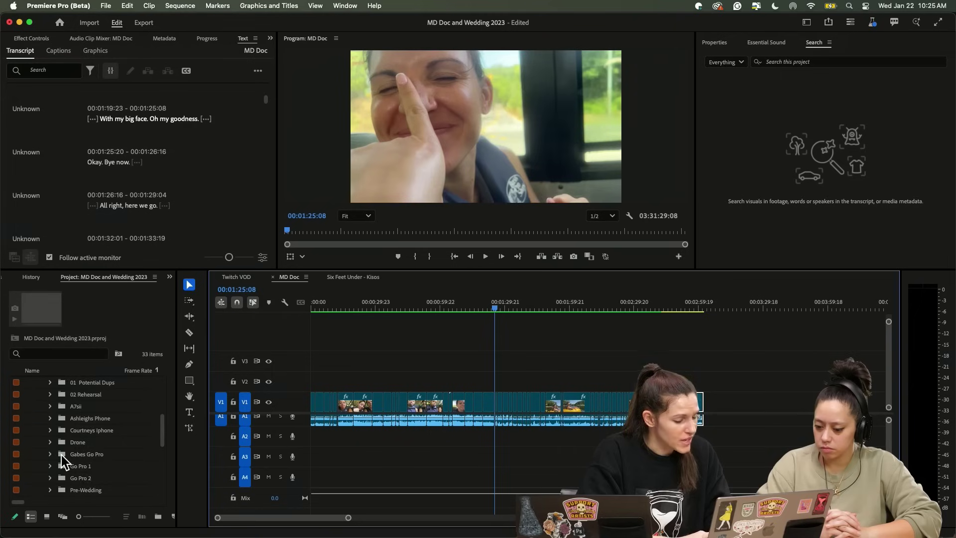
- Find the C- Arden Wedding sequence in the Project panel and open it
scroll(63, 462, up, 5)
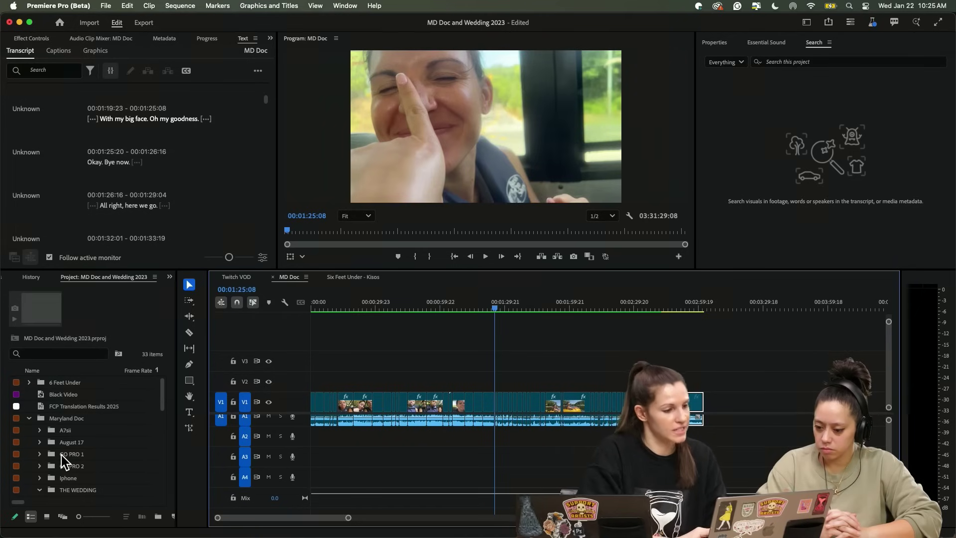
scroll(71, 438, down, 5)
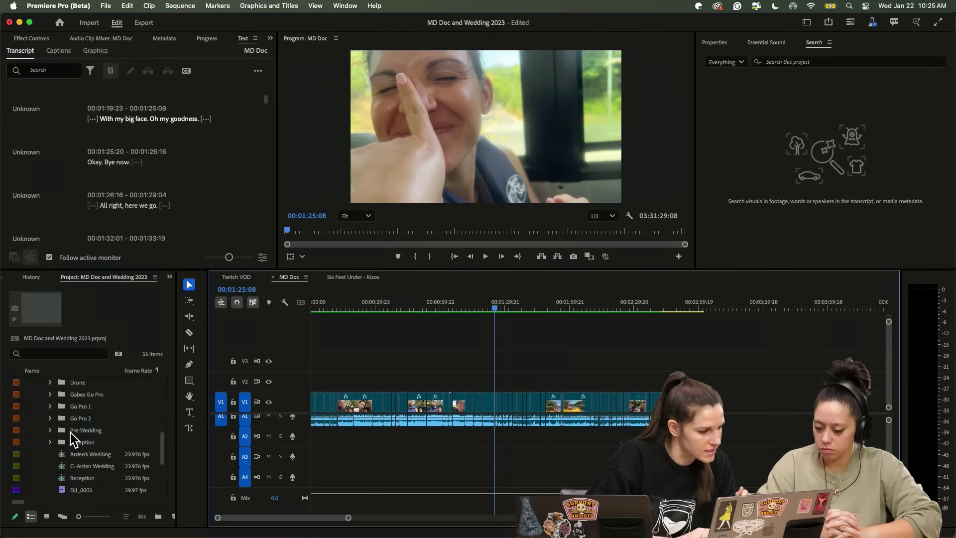
double_click(85, 466)
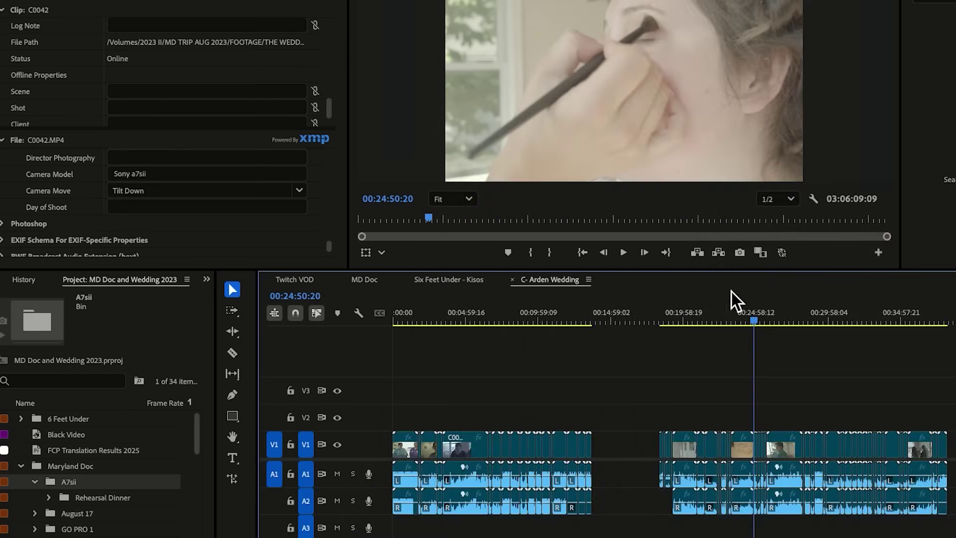
- Check C0042's Camera Model value (Sony a7sii), then search the project for 'sony a7'
click(698, 314)
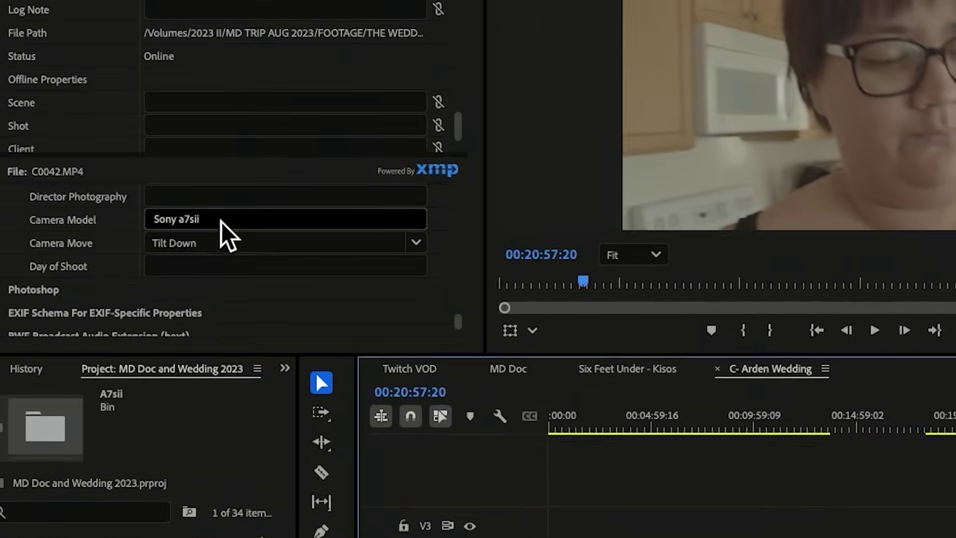
click(221, 220)
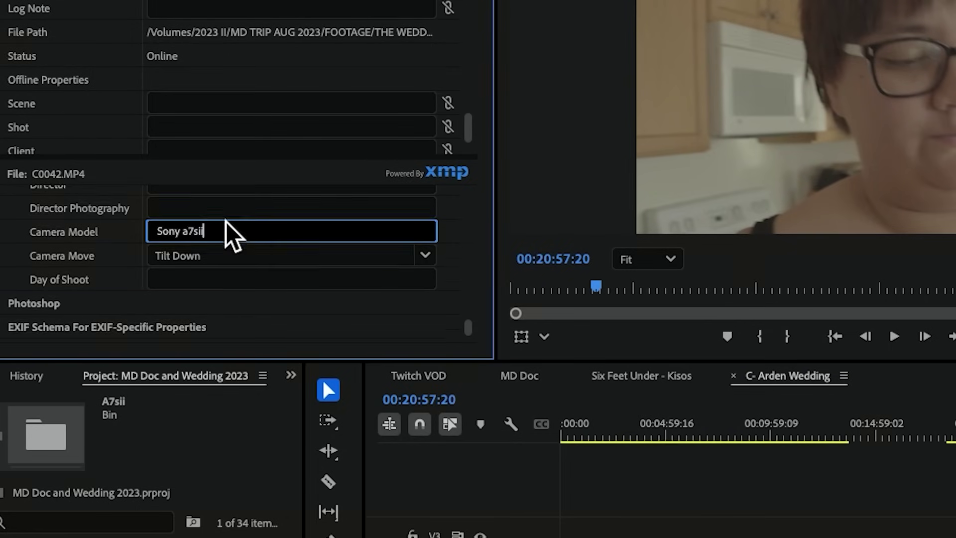
scroll(226, 222, up, 6)
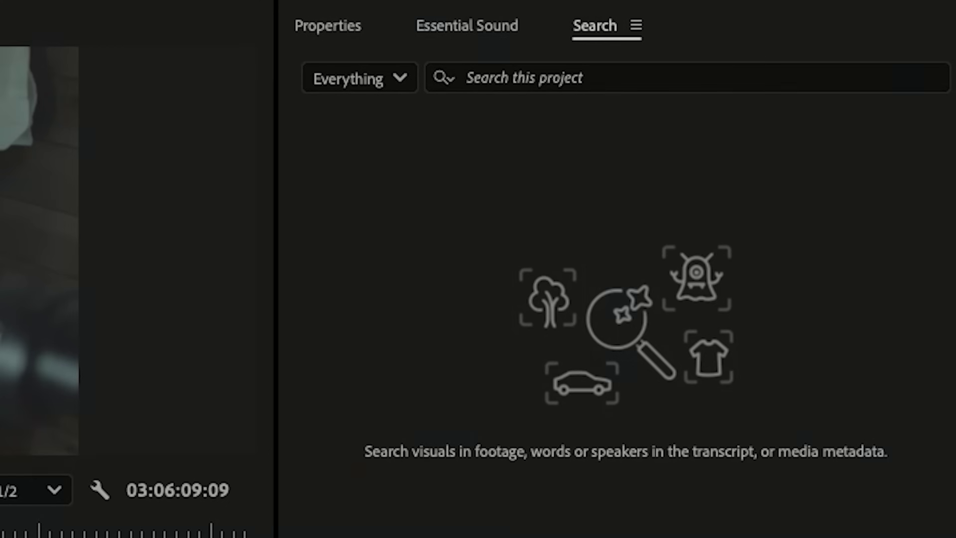
click(533, 80)
text(sony )
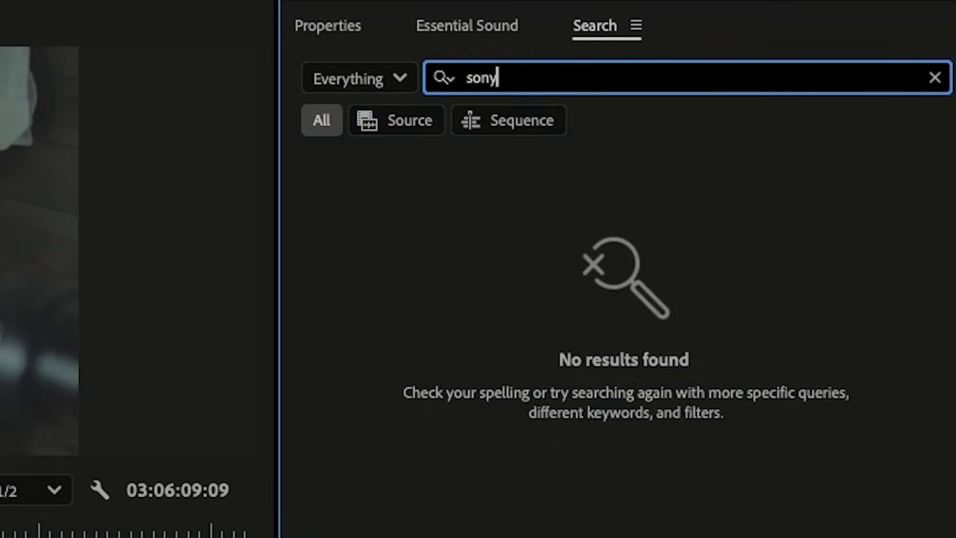
text(a7)
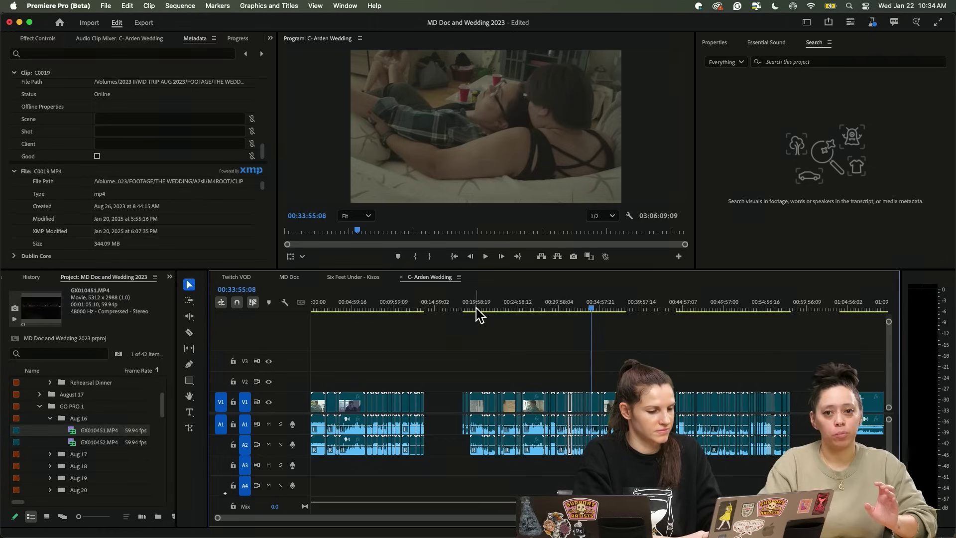
- Run a 'dance' project search and preview C0101T01.JPG in the Source monitor
click(473, 308)
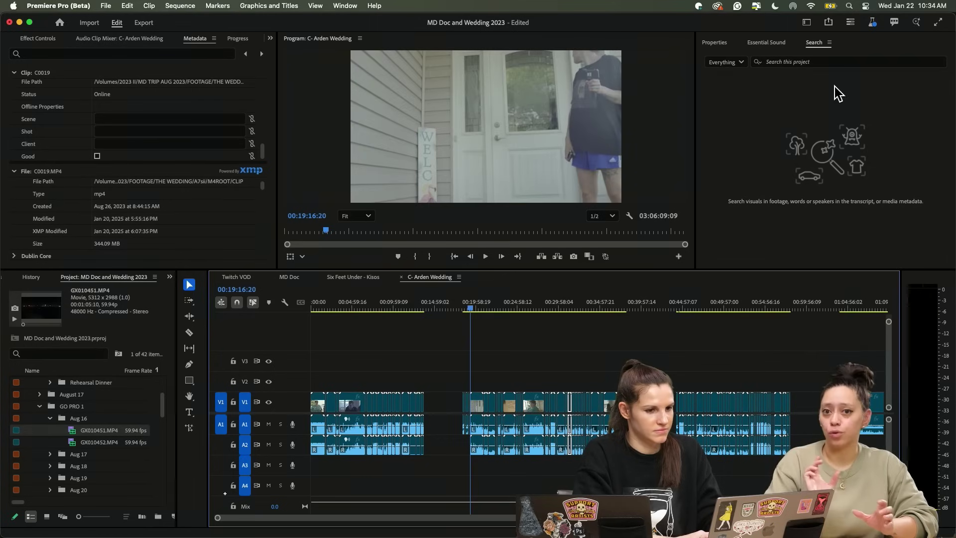
click(829, 62)
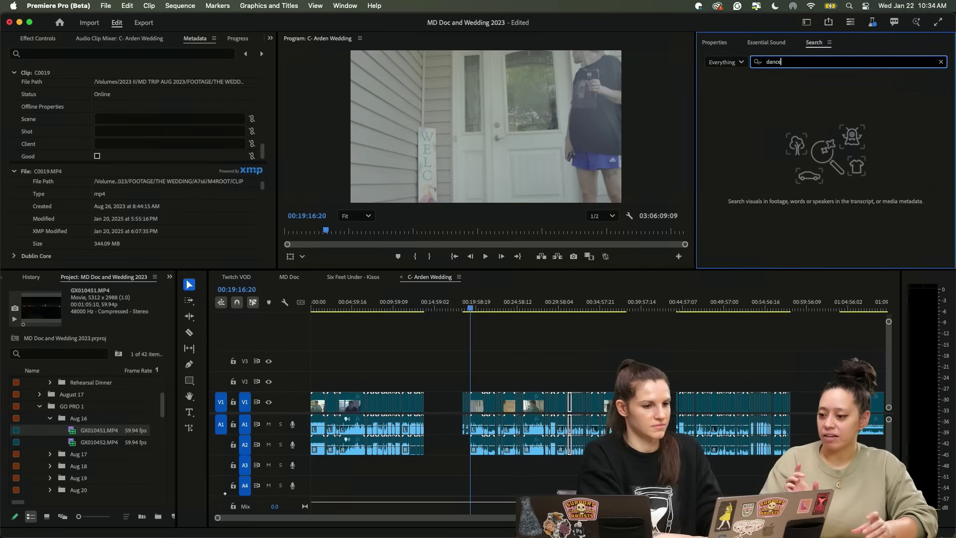
key(Return)
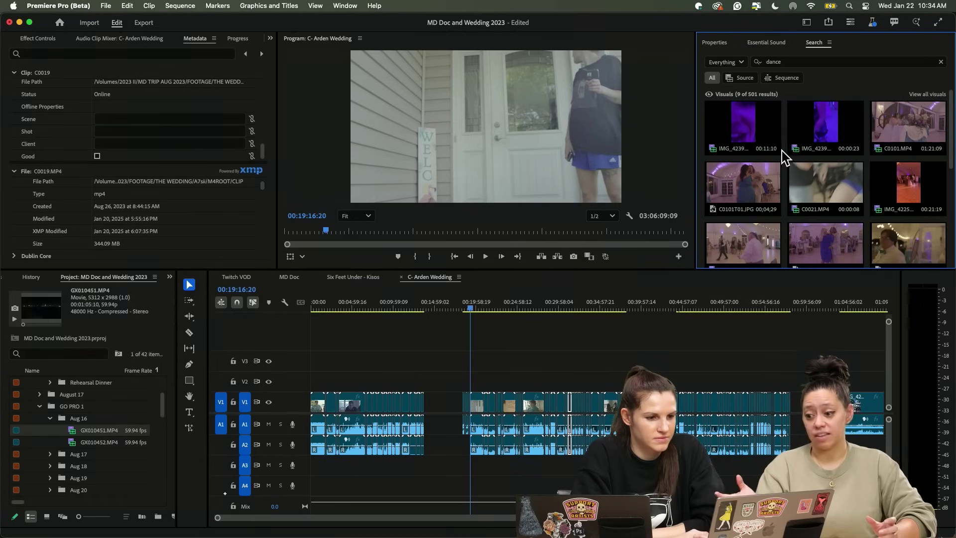
double_click(741, 197)
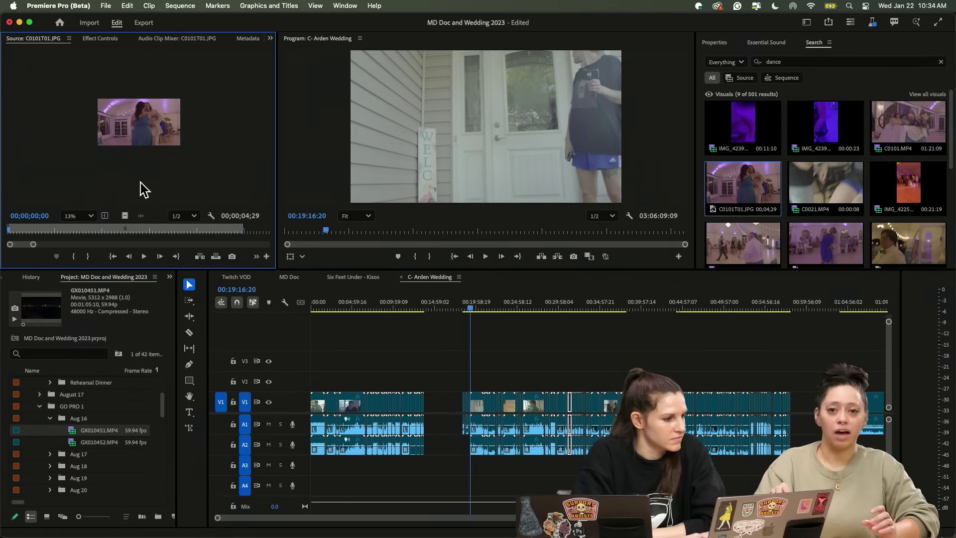
click(119, 231)
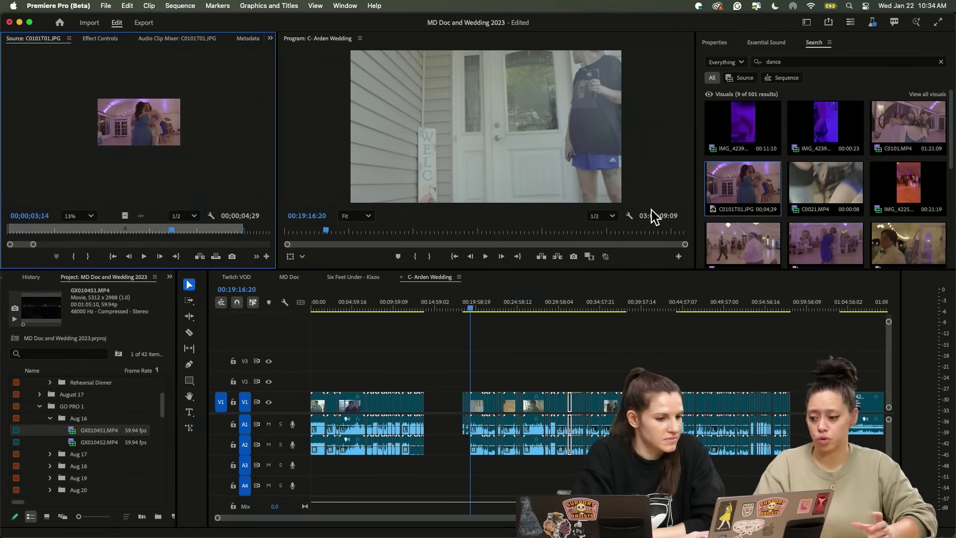
scroll(842, 209, down, 10)
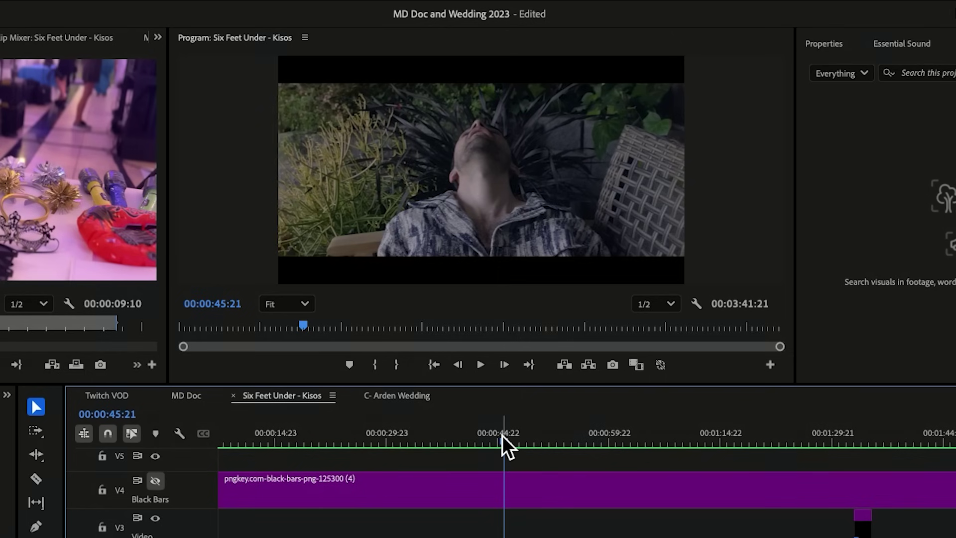
- Scrub the Six Feet Under - Kisos timeline and preview a smoke search result
drag(501, 436, 637, 442)
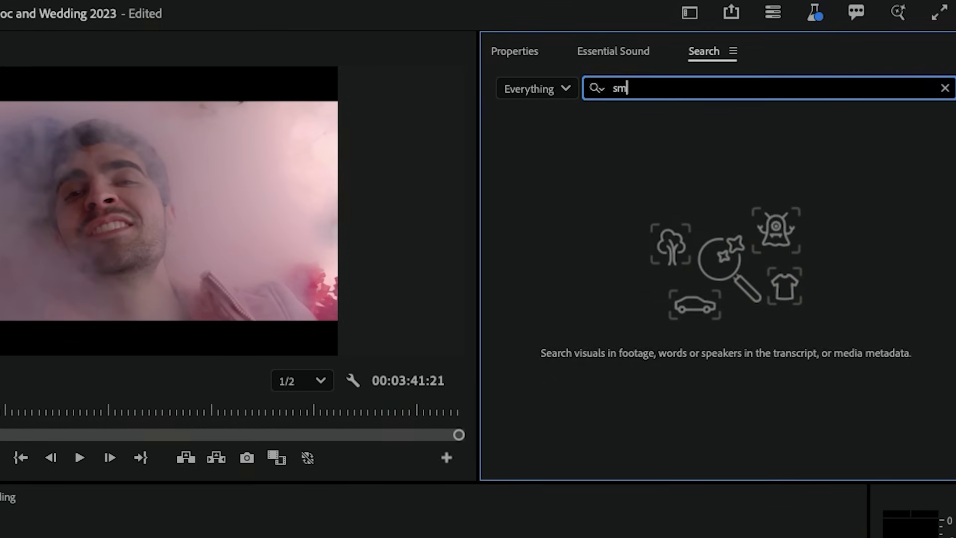
text(oke)
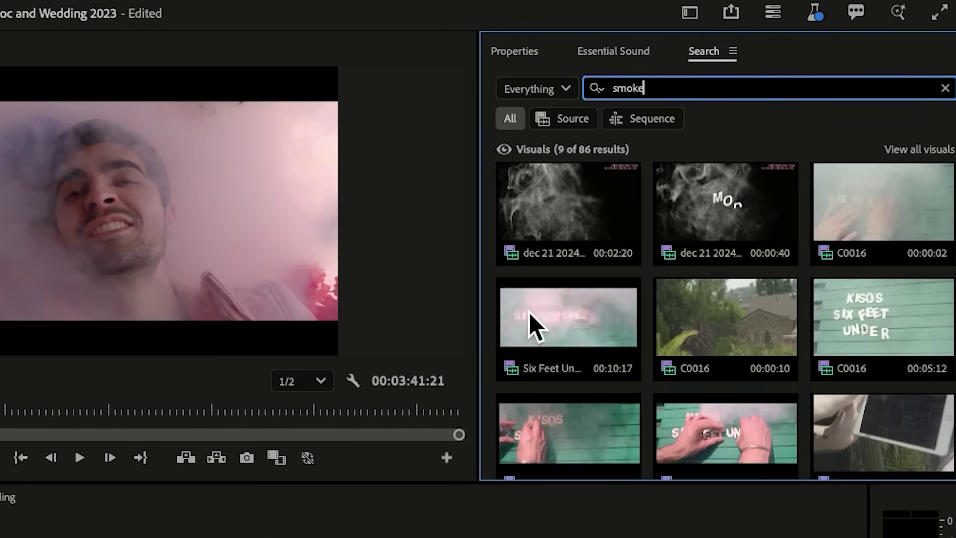
click(566, 314)
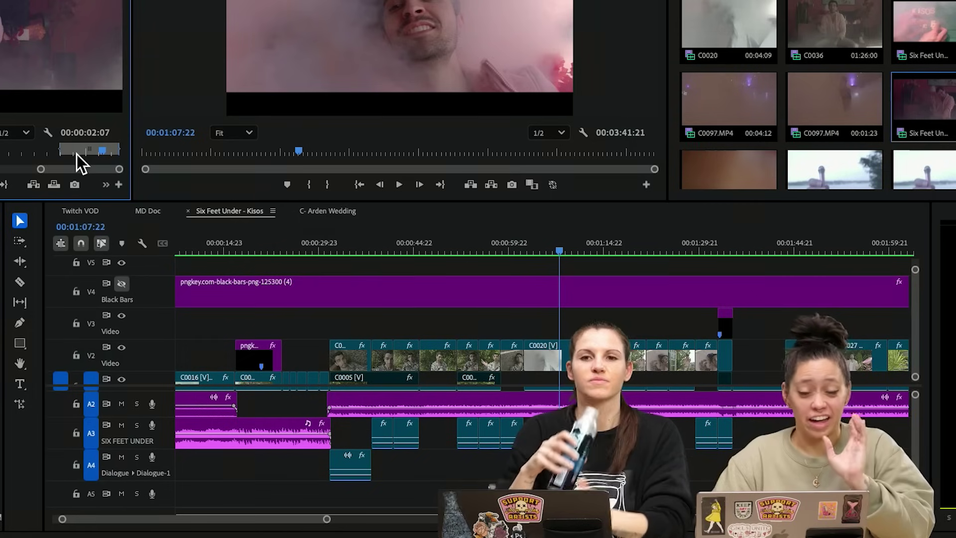